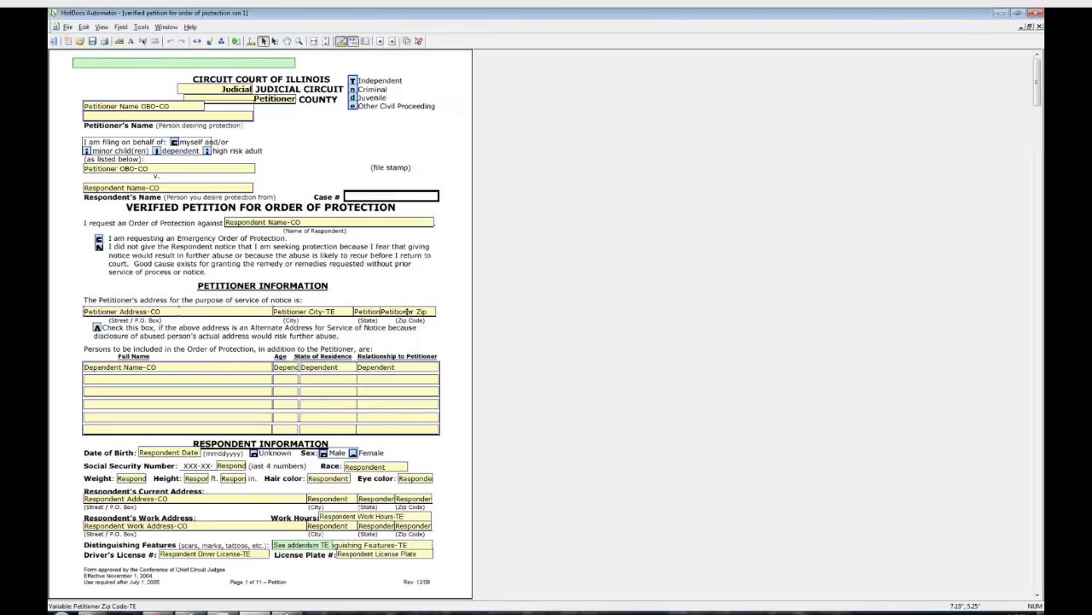
# Step: Examine the variable field settings of the petitioner's zip code in the verified petition form and close them
pyautogui.doubleClick(408, 312)
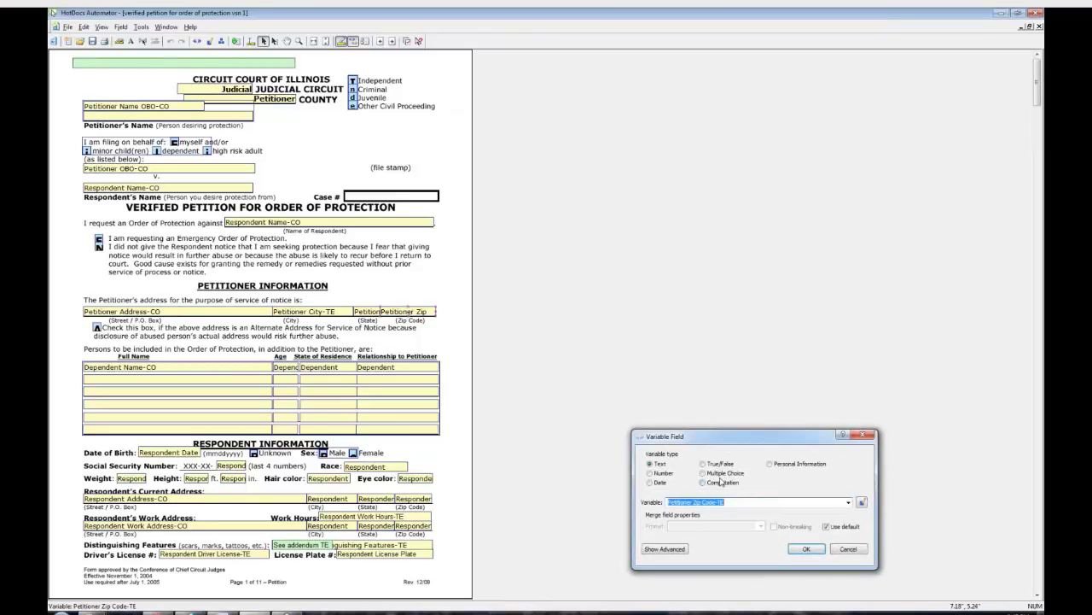
pyautogui.moveTo(757, 441); pyautogui.dragTo(420, 336)
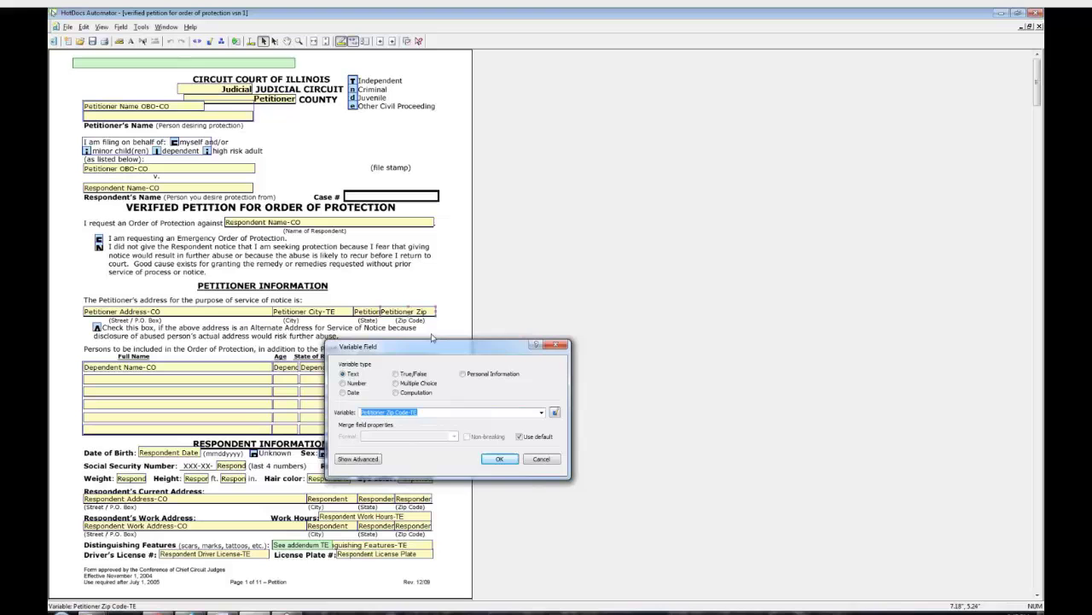
pyautogui.press('Return')
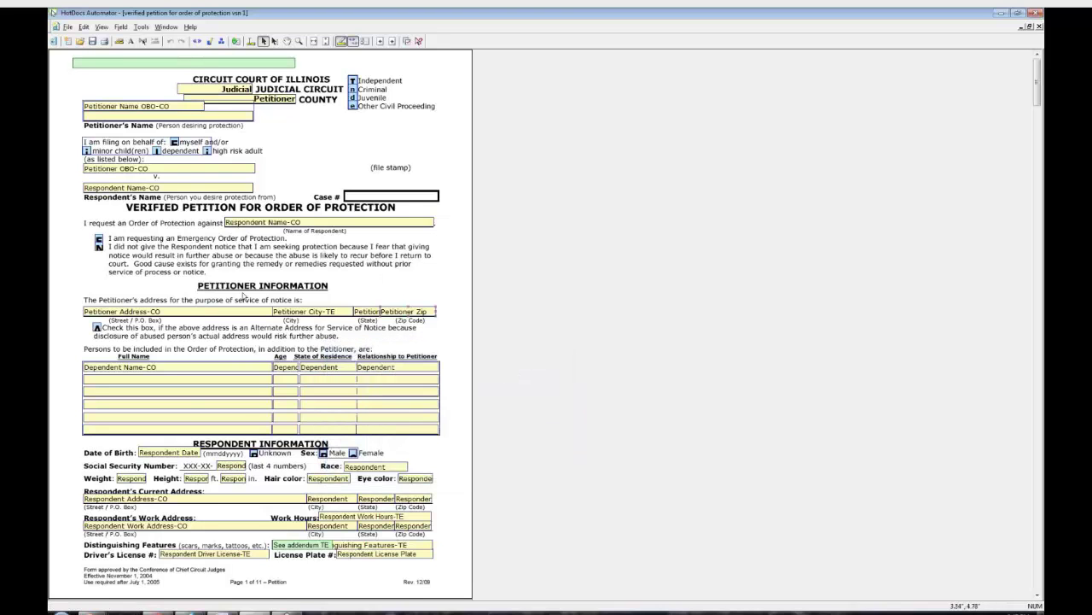
# Step: View the petition_for_name_change_without_tables template in Word and return to the verified petition in HotDocs Automator
pyautogui.doubleClick(311, 418)
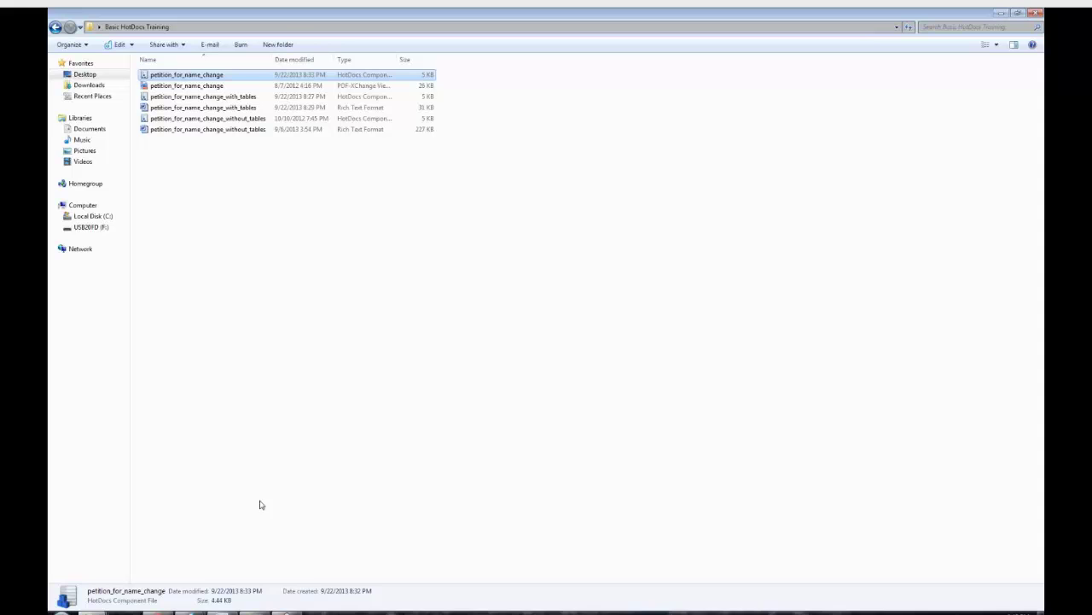
pyautogui.hotkey('alt', 'Tab')
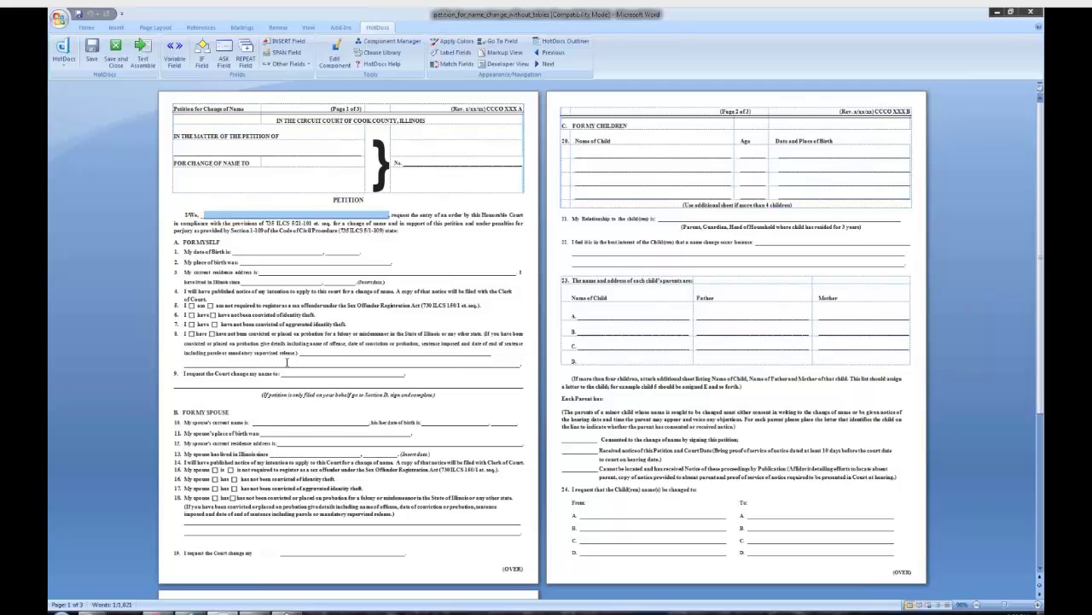
pyautogui.click(256, 611)
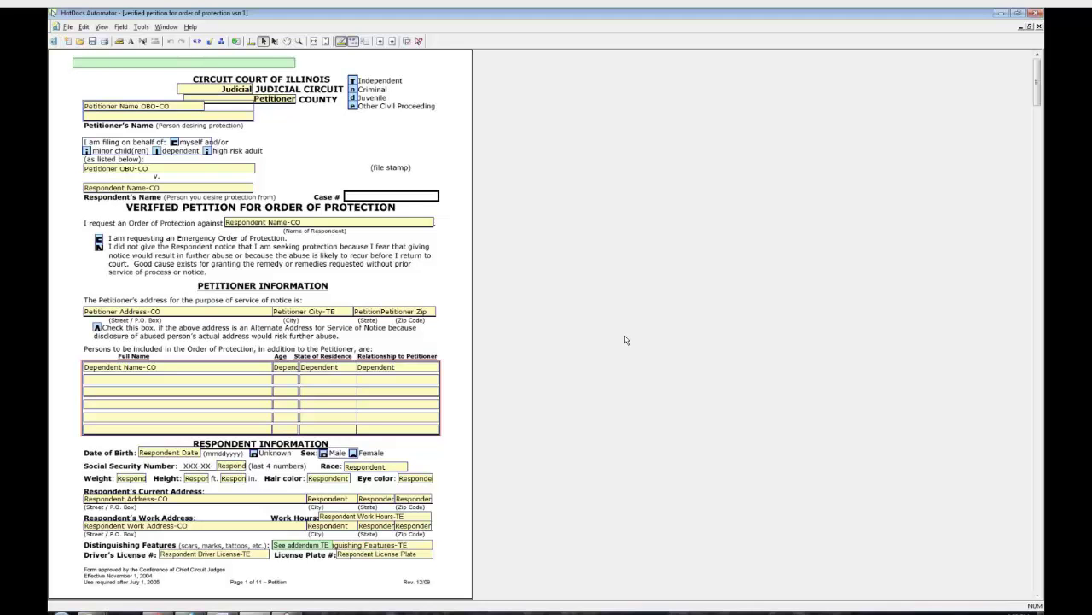
# Step: View the verified petition's components in Component Manager and open the Basic Training library file in HotDocs Developer
pyautogui.press('F2')
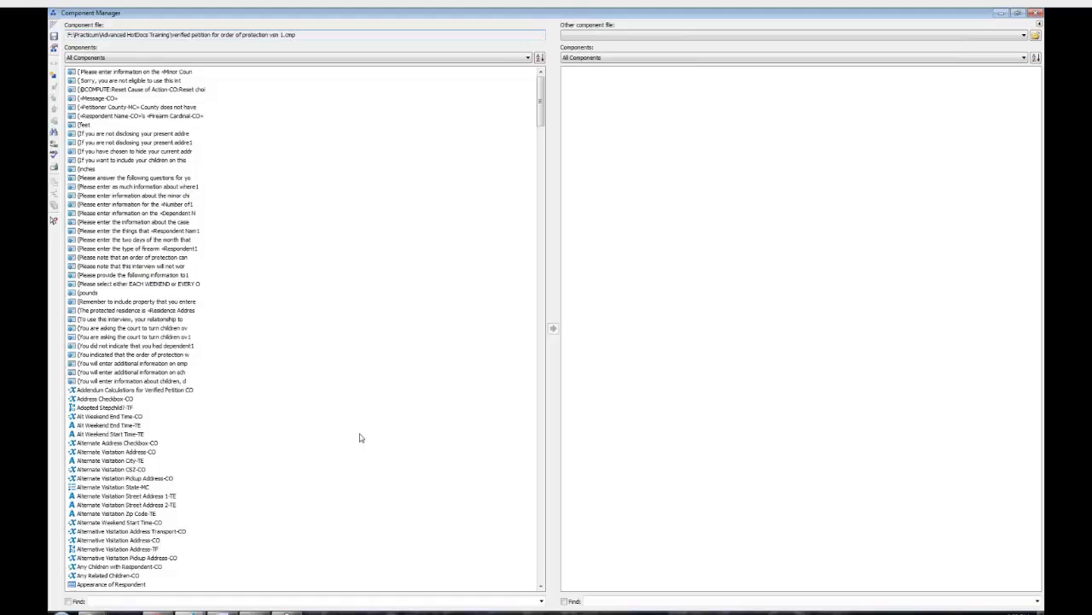
pyautogui.click(1035, 35)
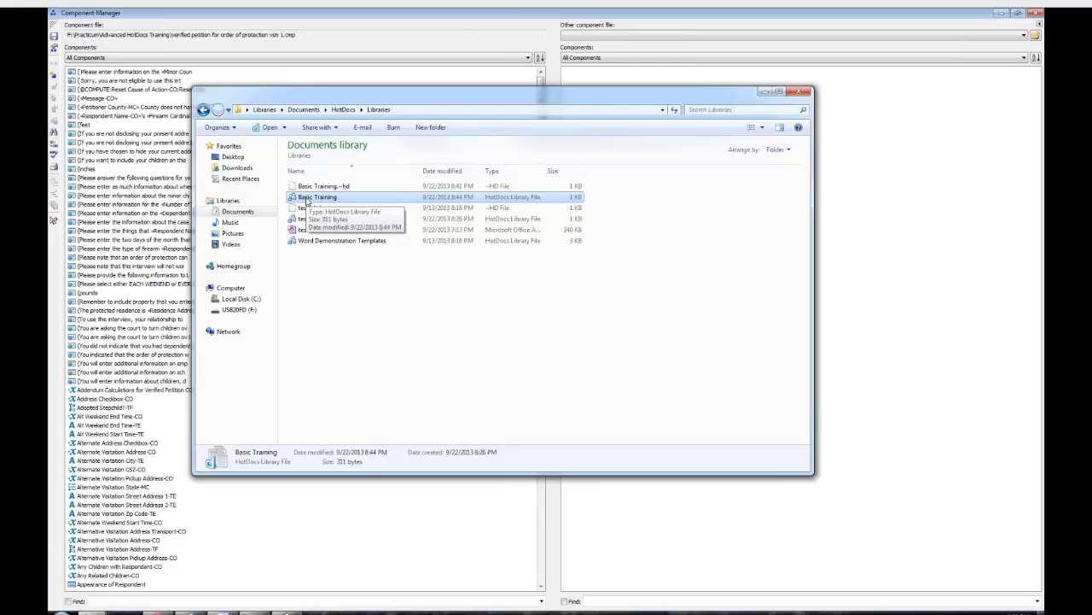
pyautogui.doubleClick(309, 199)
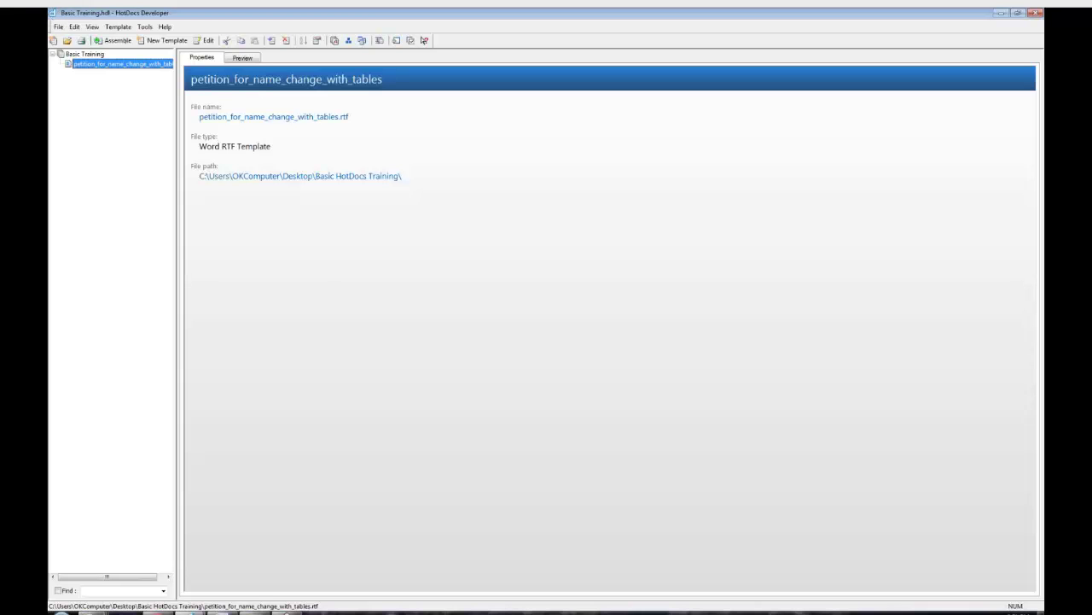
# Step: Launch HotDocs Developer from the HotDocs 10 group of installed programs
pyautogui.click(64, 612)
pyautogui.click(85, 574)
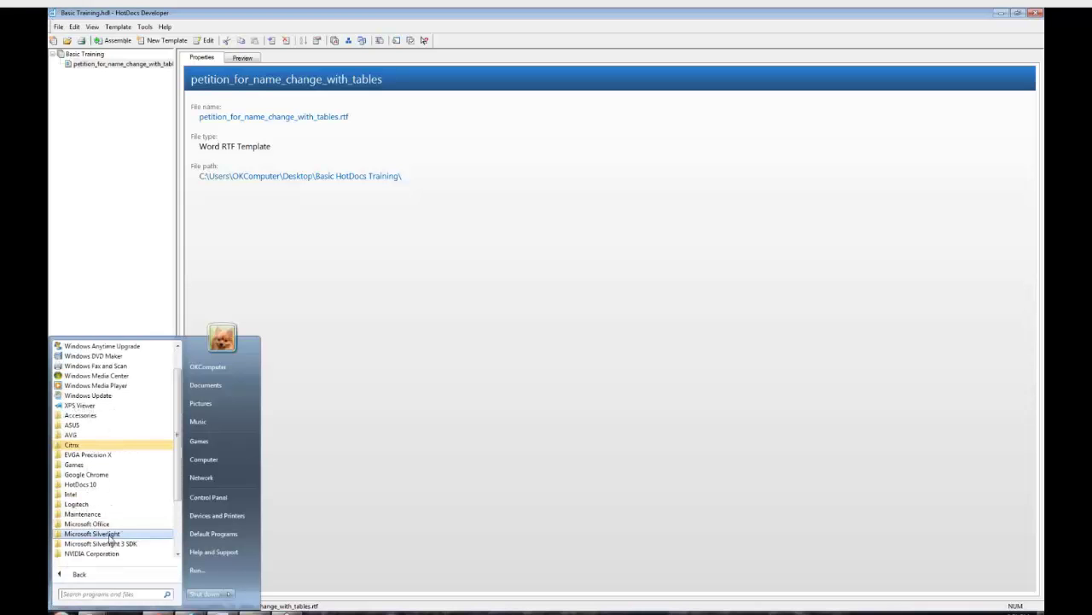
pyautogui.scroll(-2, 175, 469)
pyautogui.scroll(-1, 175, 470)
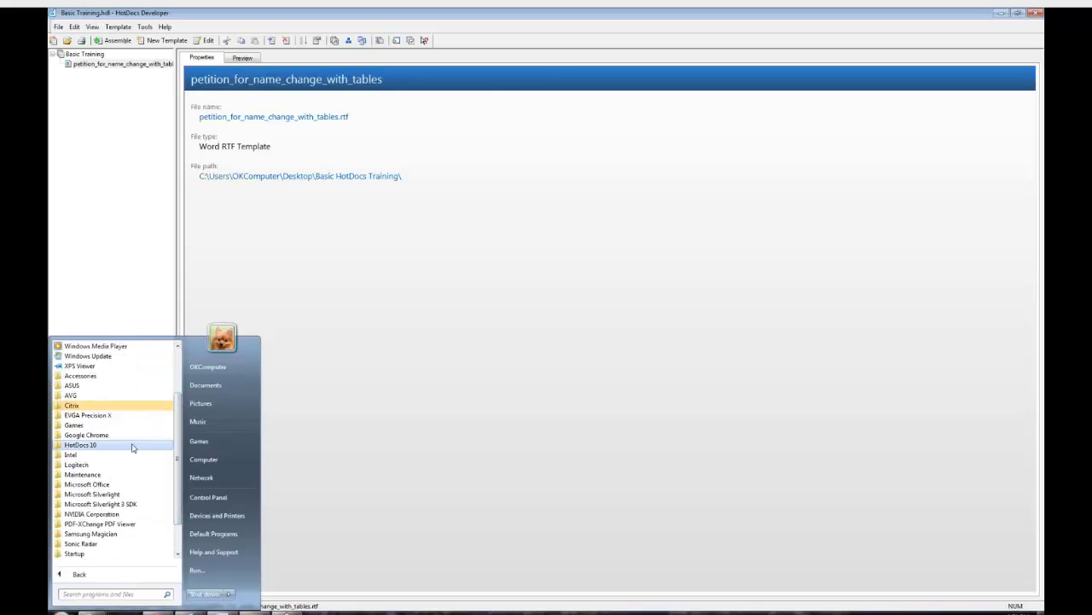
pyautogui.click(102, 445)
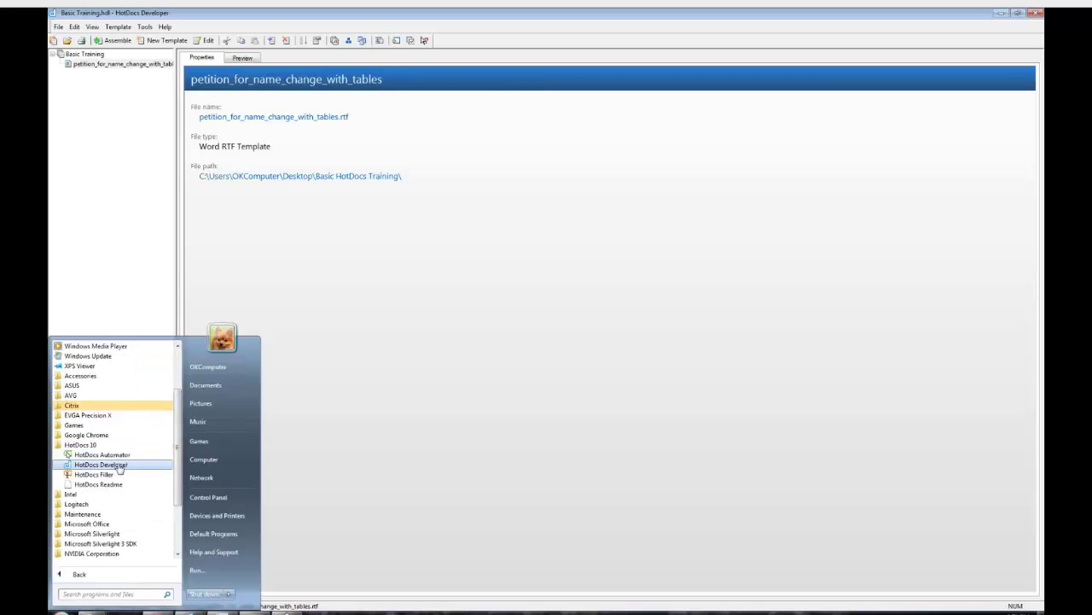
pyautogui.click(121, 465)
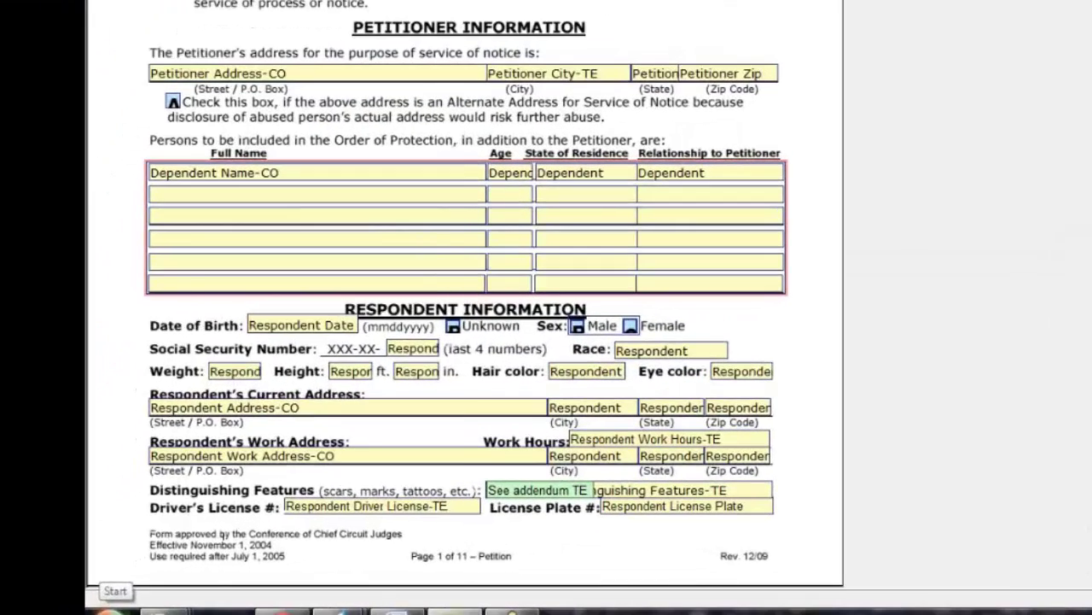
# Step: Launch HotDocs Automator from the HotDocs 10 program group and switch to the petition_for_name_change_without_tables template in Word
pyautogui.click(109, 608)
pyautogui.click(148, 546)
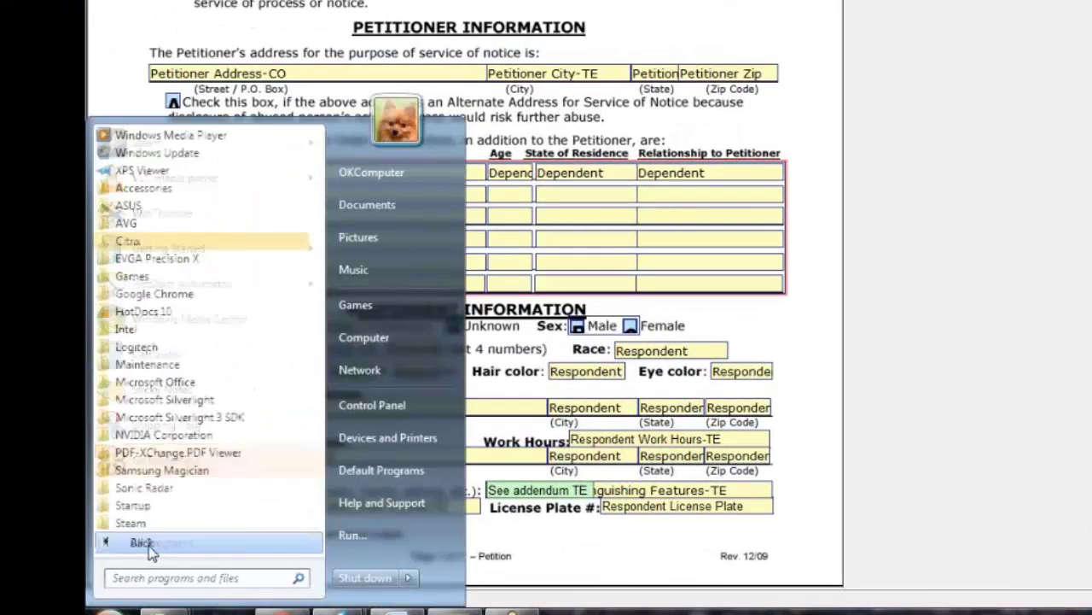
pyautogui.click(166, 313)
pyautogui.click(168, 329)
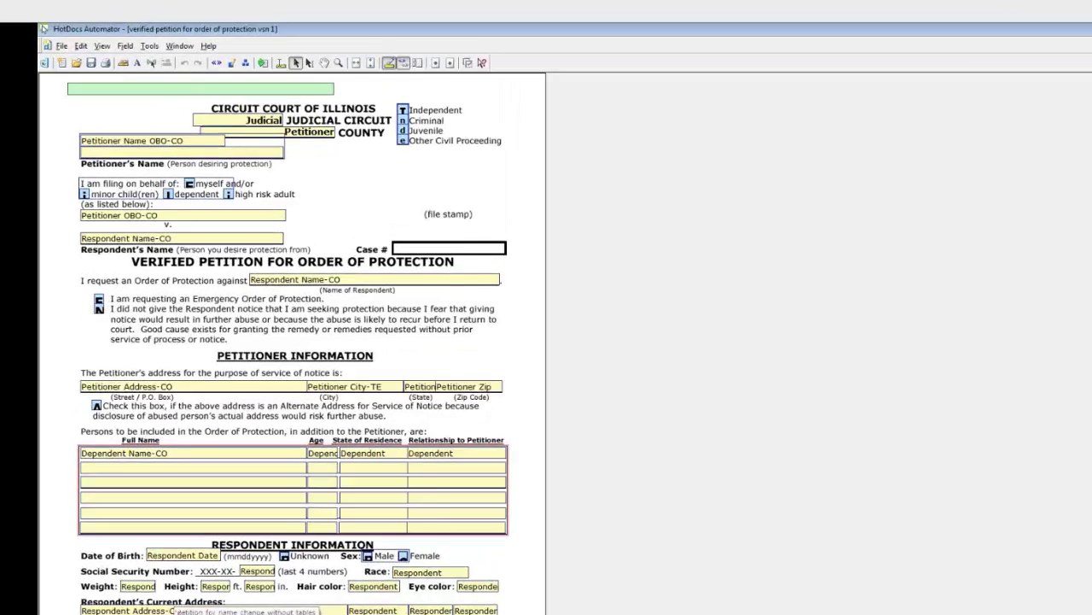
pyautogui.click(228, 559)
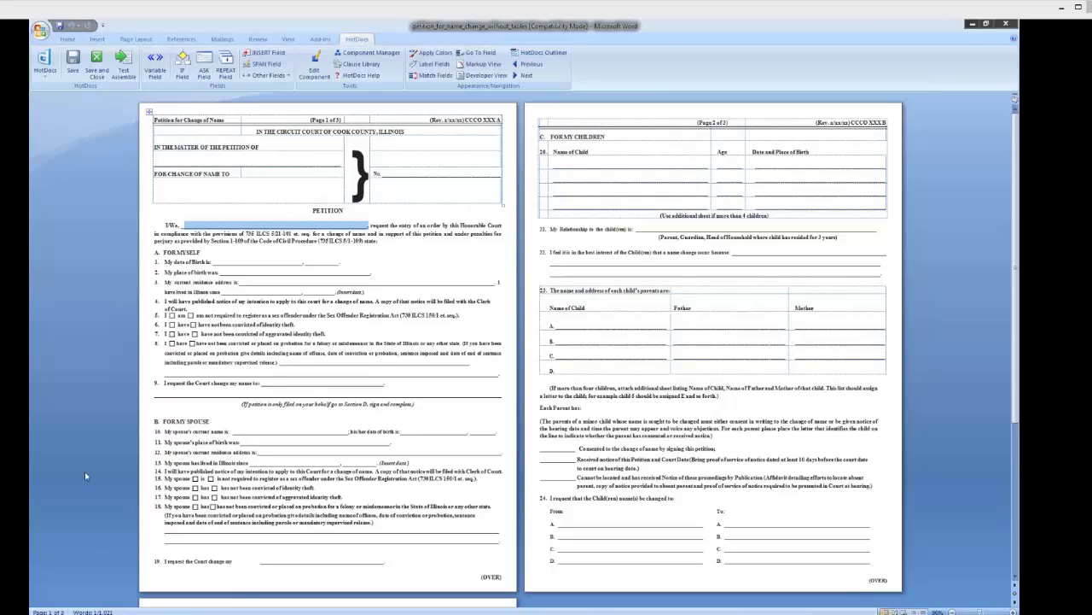
# Step: Open Programs and Features in the Windows Control Panel and select HotDocs Developer 10.2 (64bit)
pyautogui.click(44, 610)
pyautogui.click(202, 505)
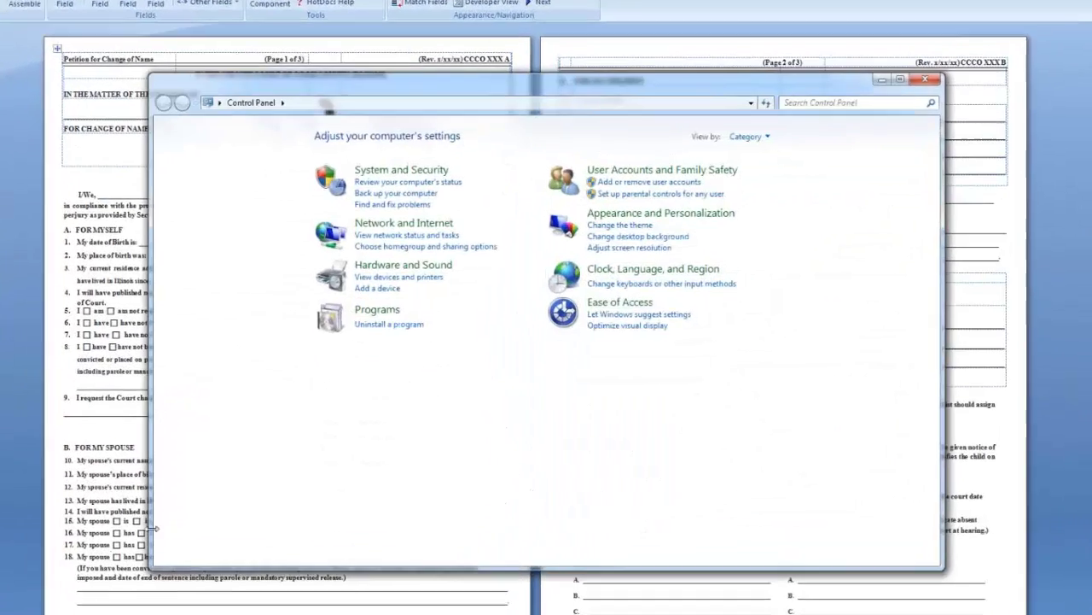
pyautogui.click(377, 309)
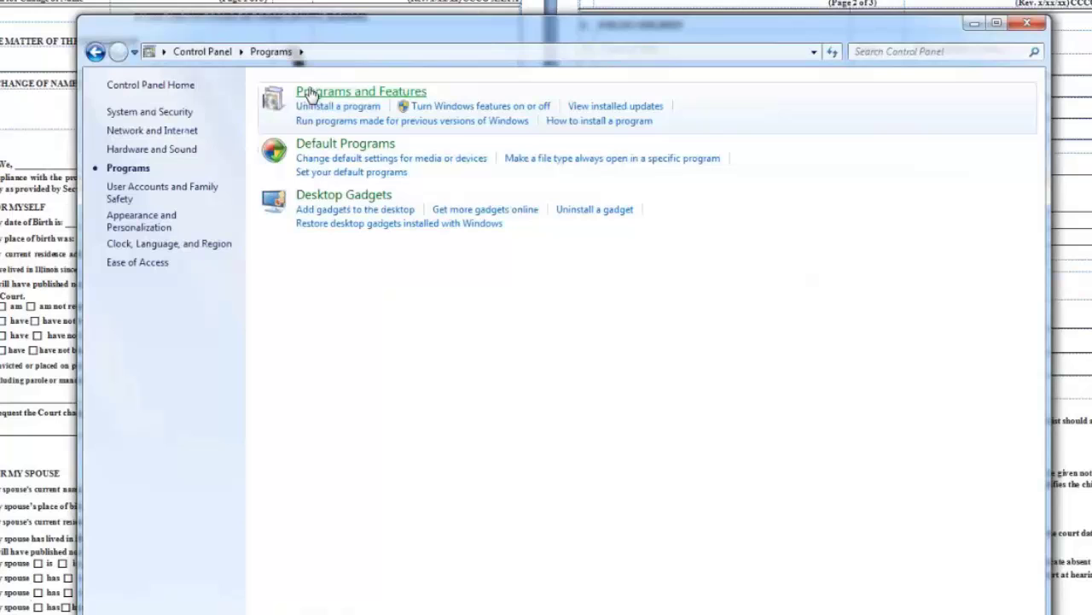
pyautogui.click(312, 94)
pyautogui.click(318, 331)
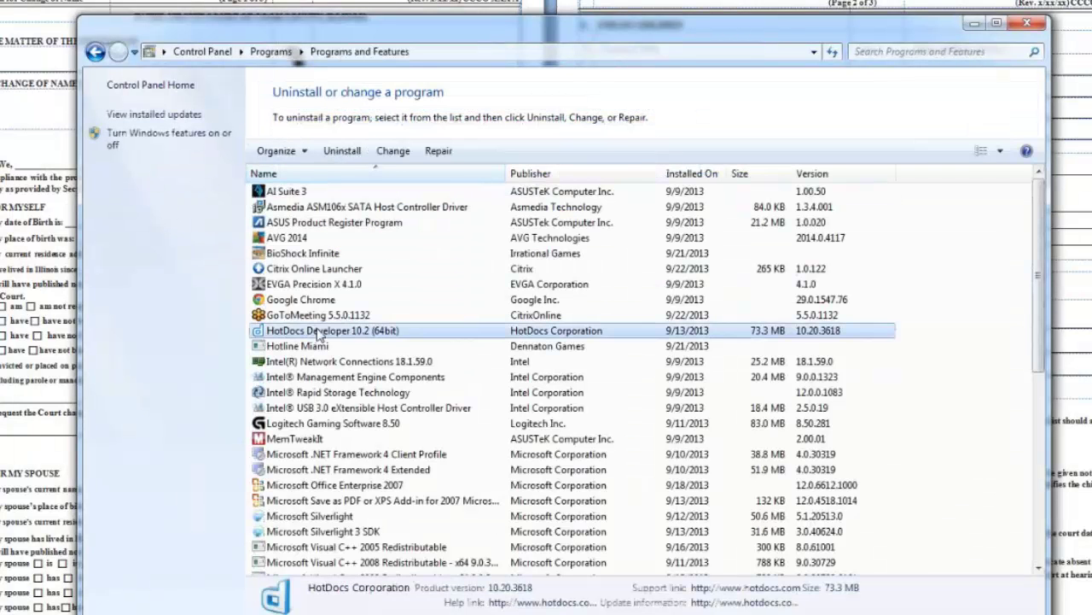
# Step: Start changing the HotDocs Developer installation with the Modify option and proceed to the optional program components
pyautogui.rightClick(318, 332)
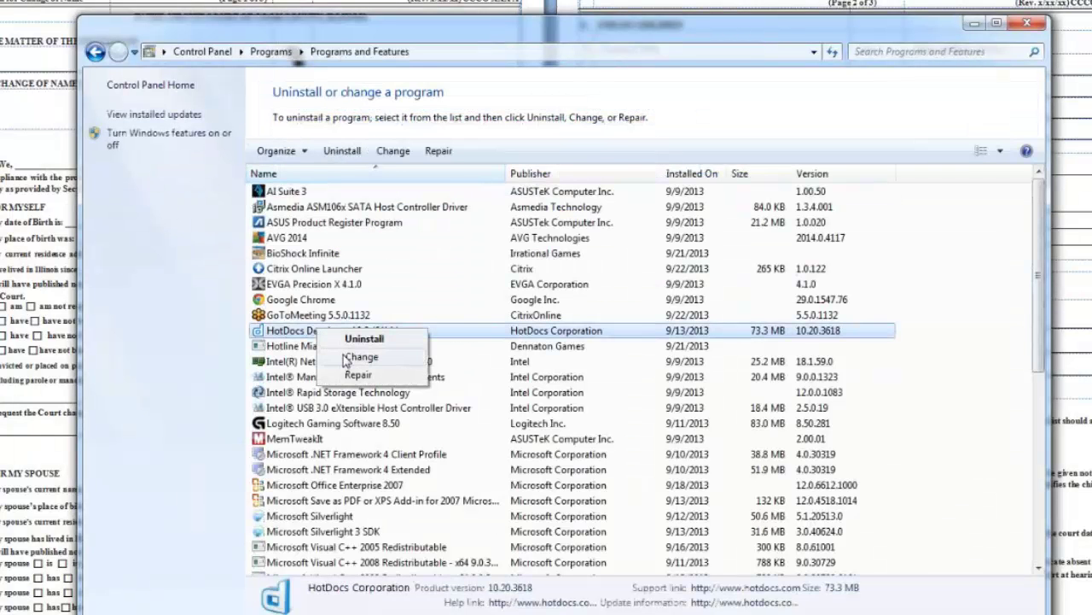
pyautogui.click(346, 358)
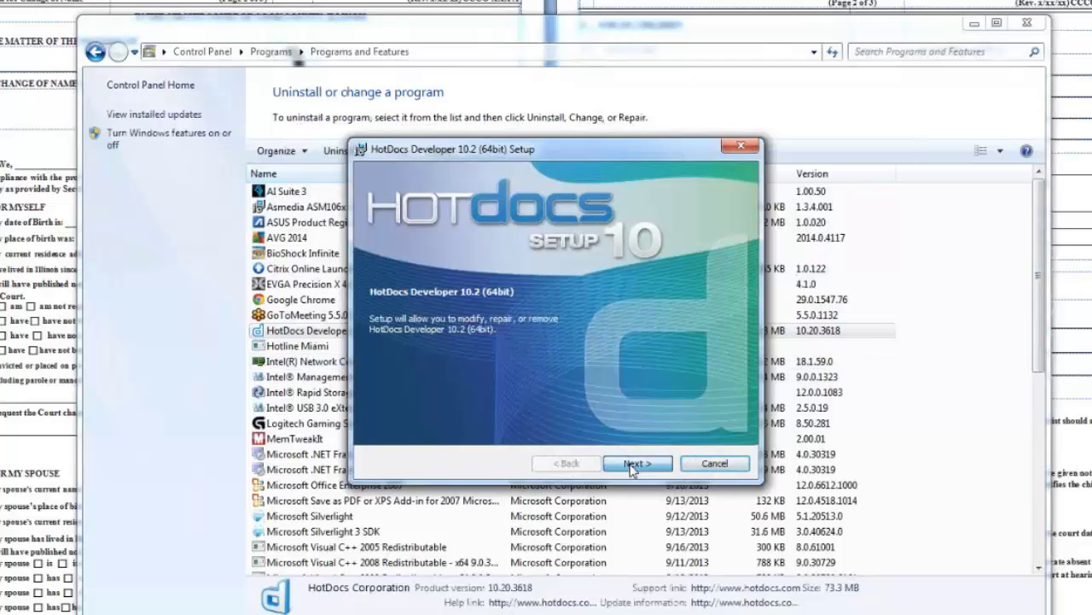
pyautogui.click(636, 463)
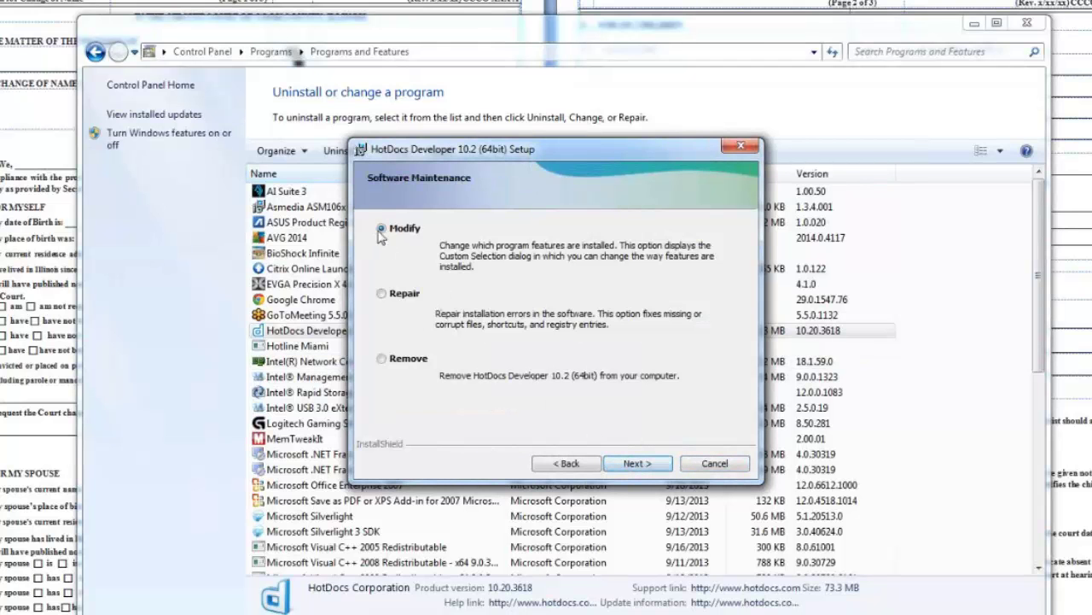
pyautogui.click(638, 466)
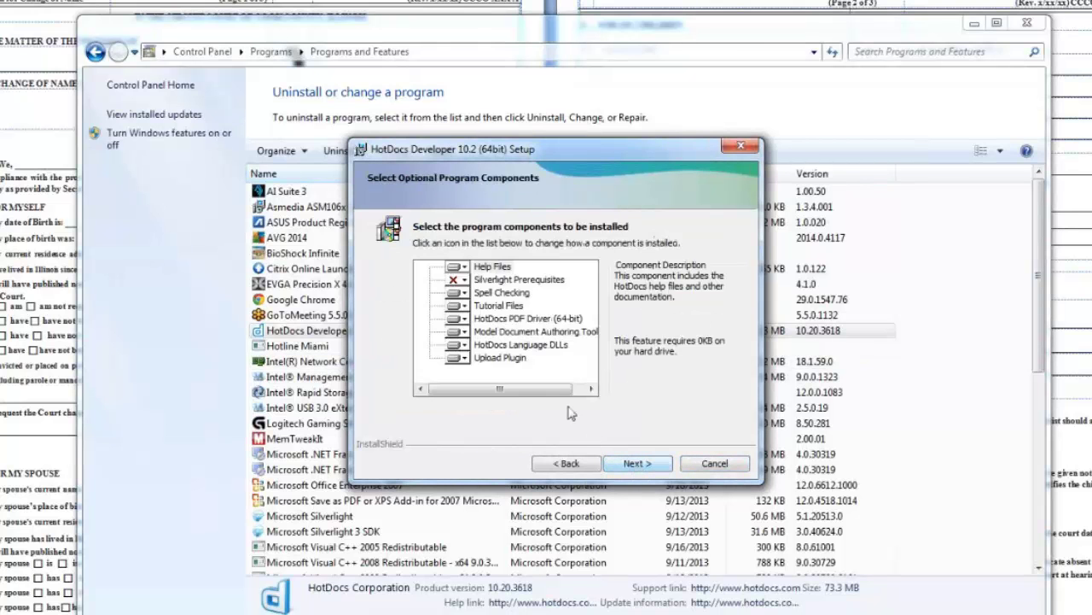
# Step: Check the installation choices for the Model Document Authoring Toolbar and cancel the setup
pyautogui.click(499, 332)
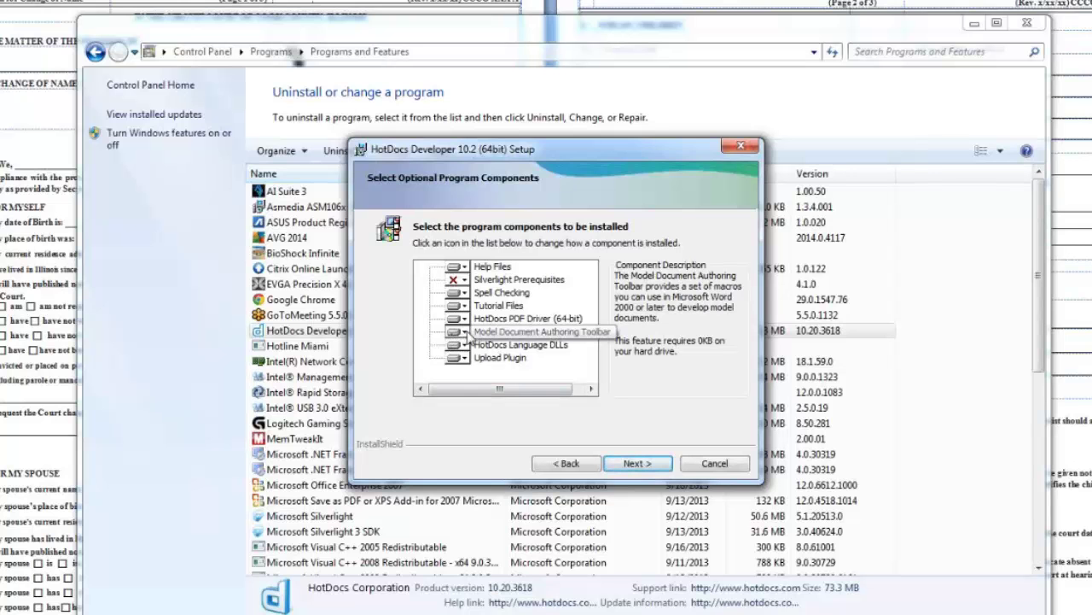
pyautogui.click(469, 336)
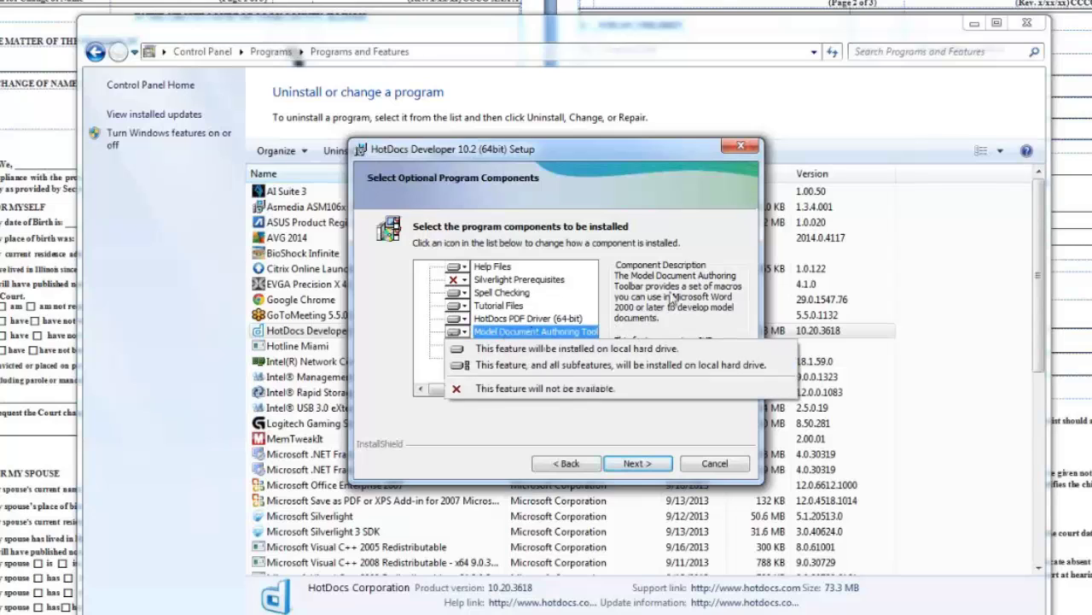
pyautogui.click(682, 234)
pyautogui.click(713, 463)
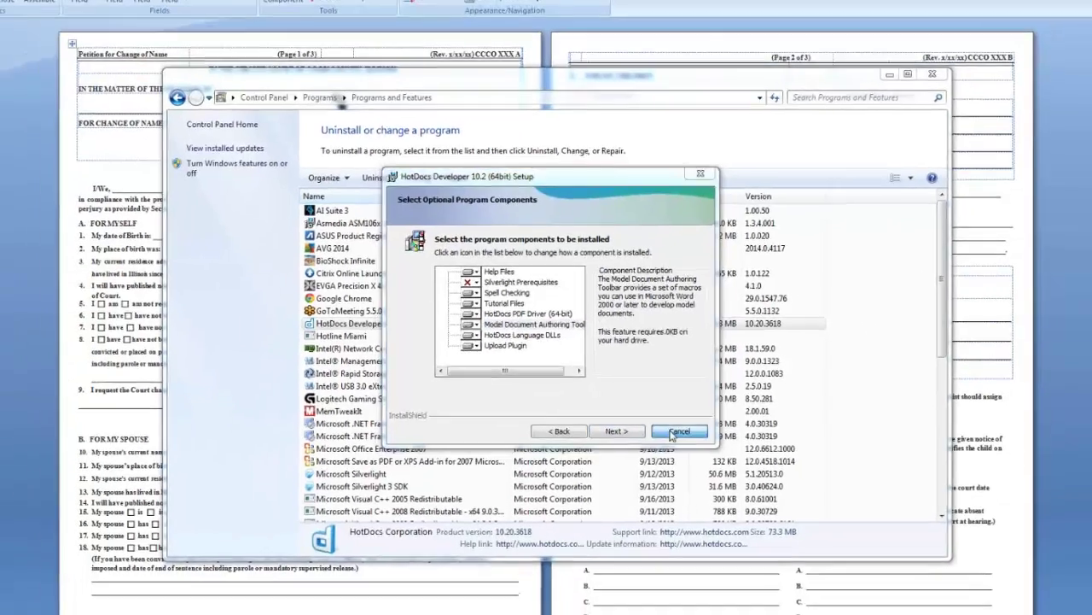